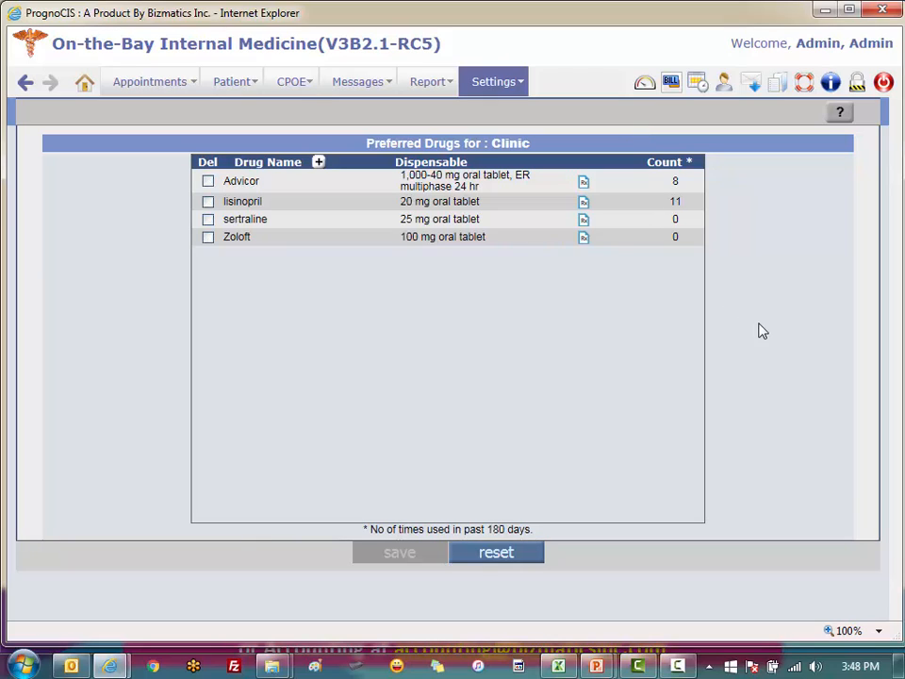
- Add Lamictal and Xanax to the clinic's preferred drugs through the FDB drug search and try to save the list
click(318, 163)
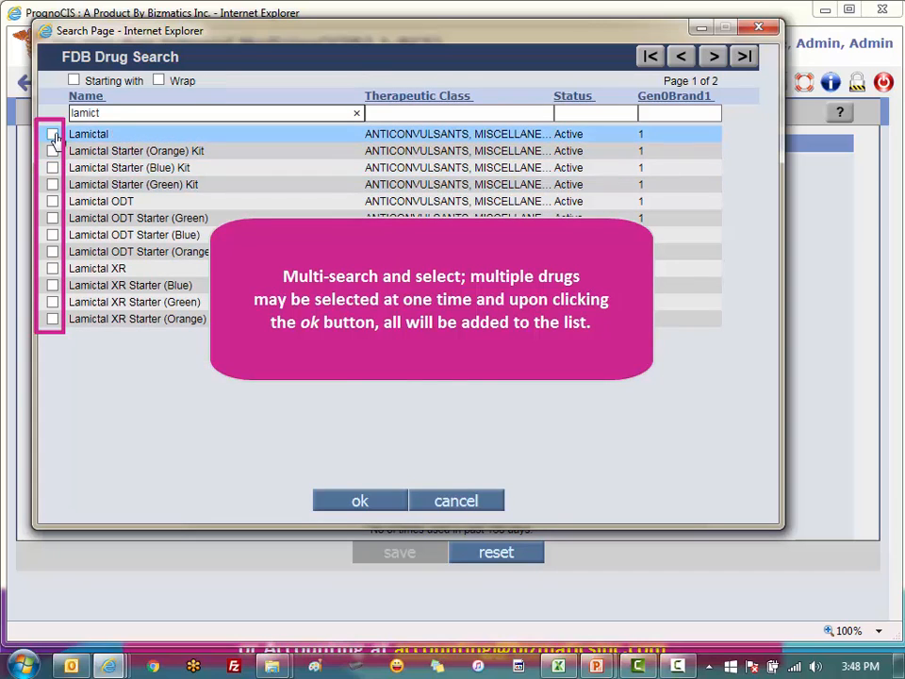
click(52, 135)
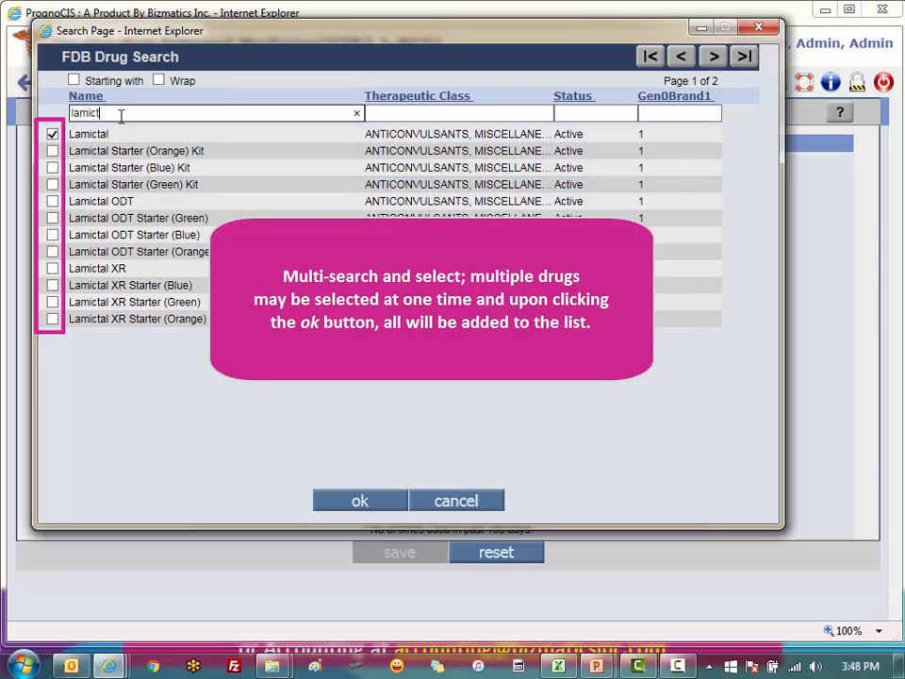
double_click(121, 114)
text(xanax)
click(52, 133)
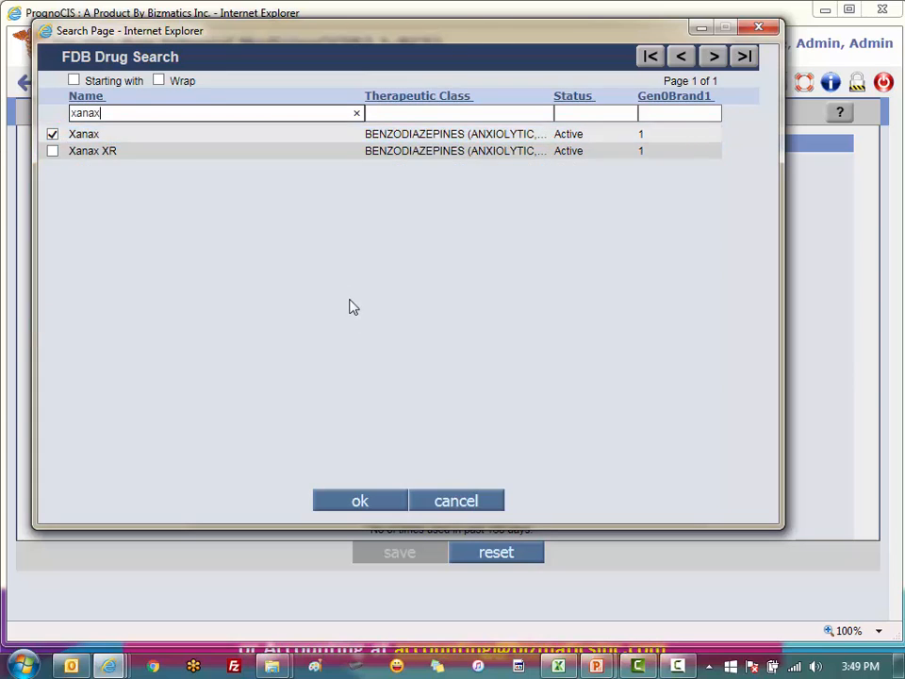
click(360, 500)
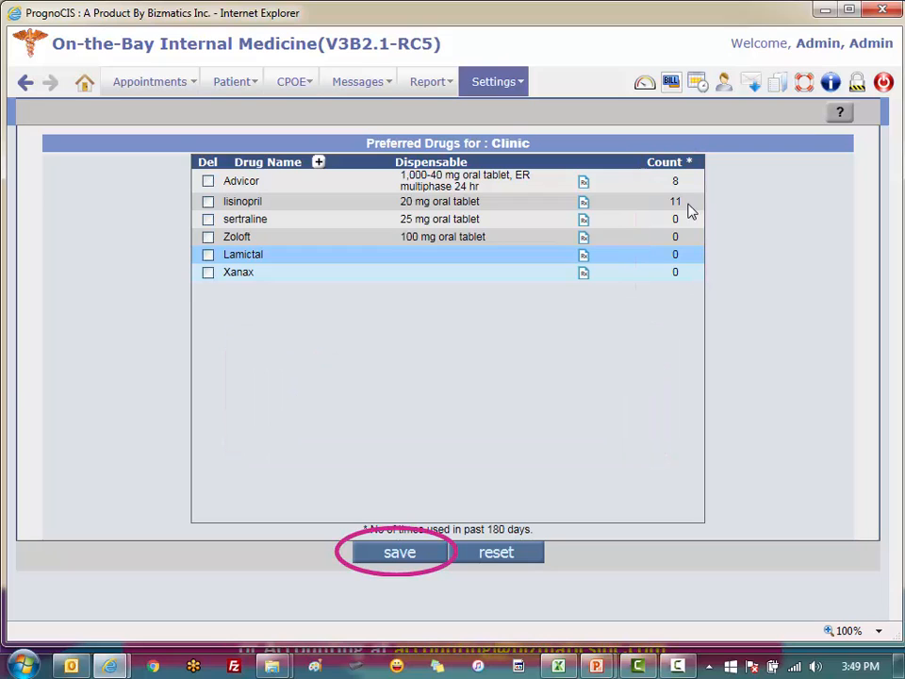
click(414, 550)
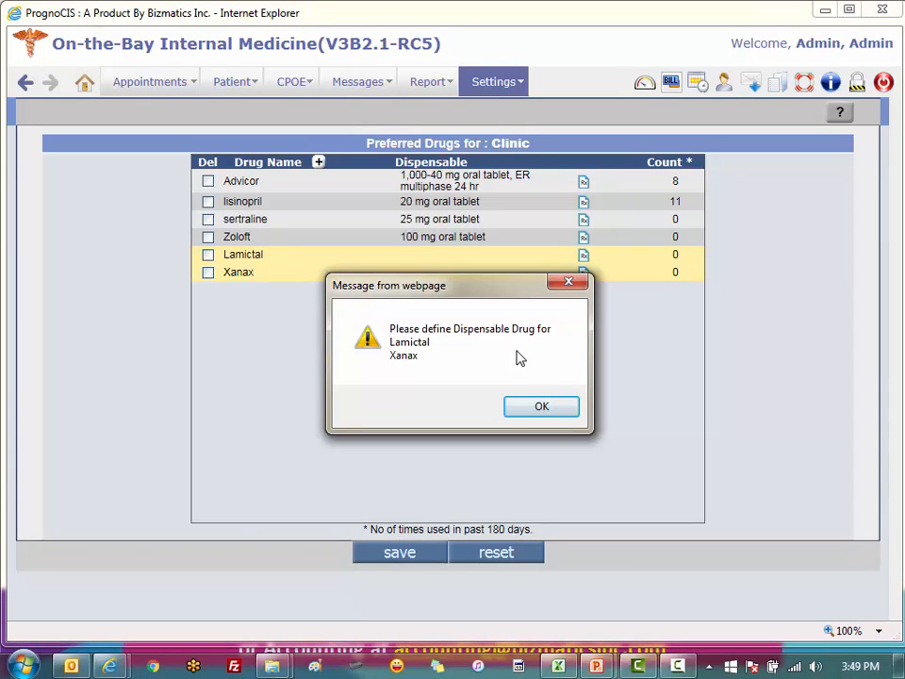
click(529, 410)
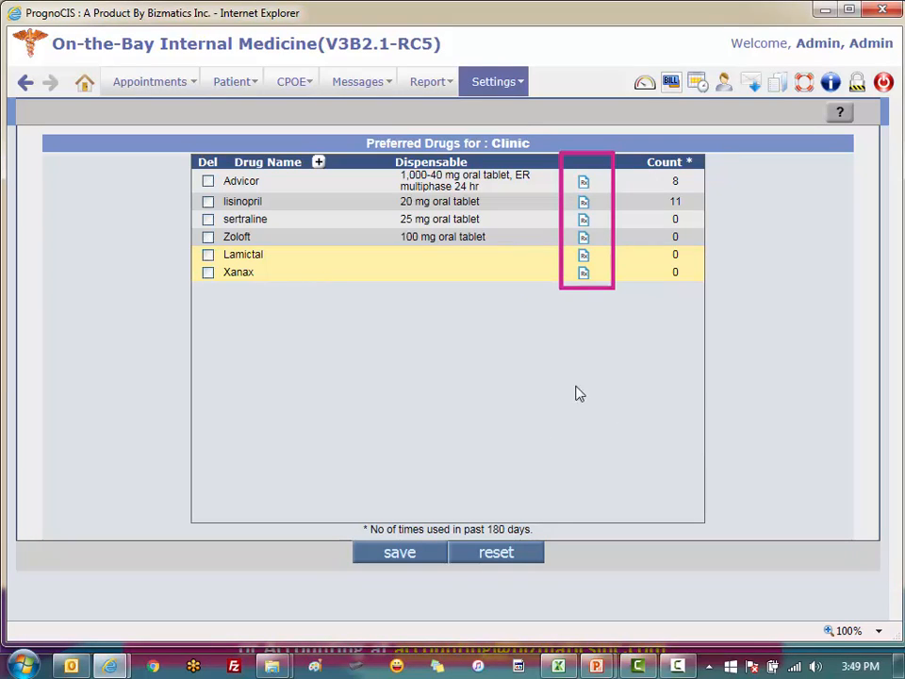
- In Lamictal's dispensable details, set the strength to 25 mg oral tablet and the dosage unit to Tablet
click(584, 256)
drag(515, 268, 507, 256)
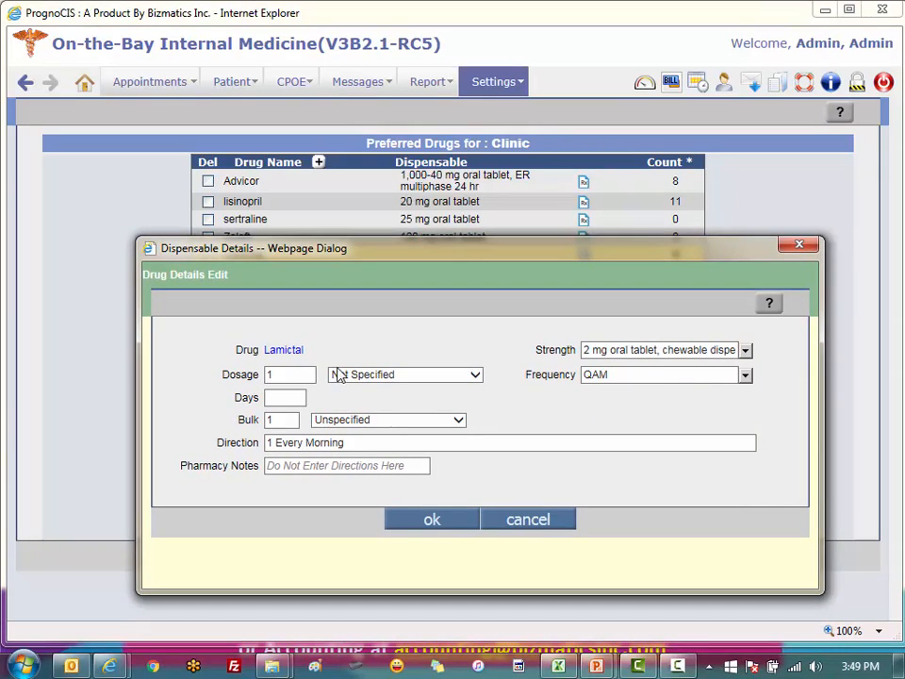
click(744, 350)
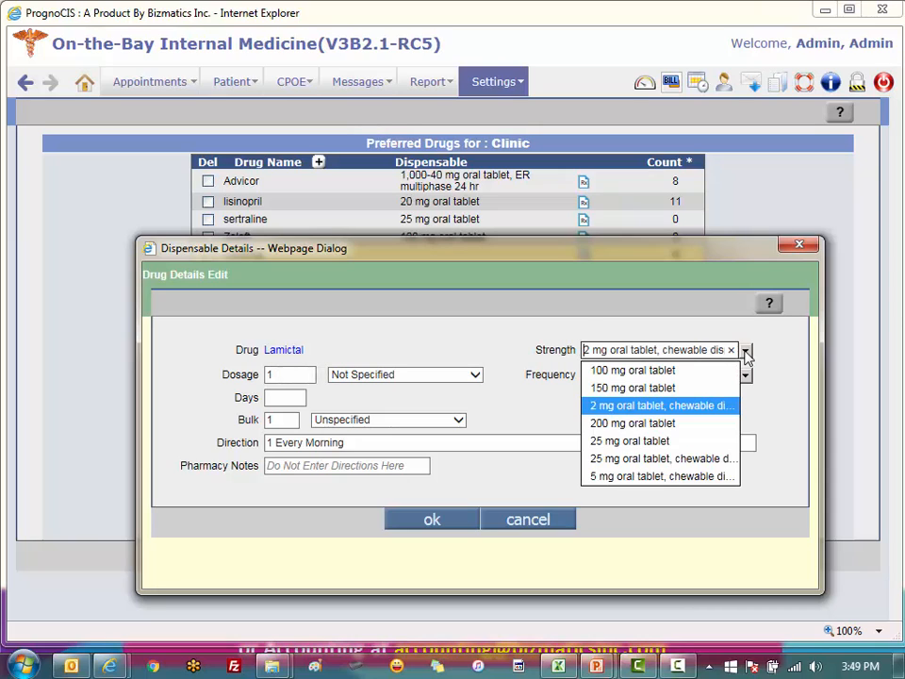
click(660, 447)
key(Tab)
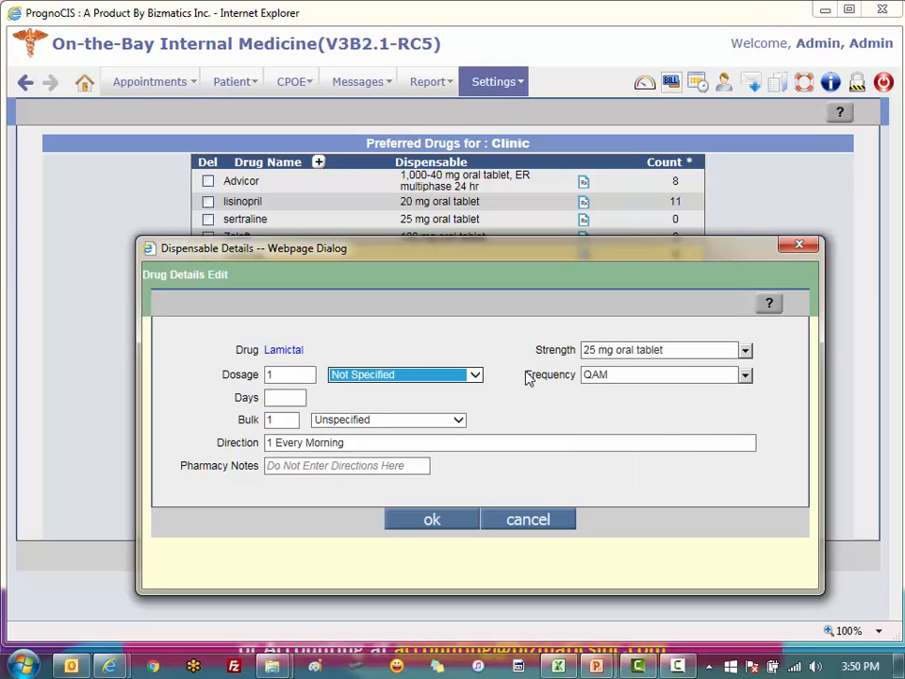
click(476, 376)
drag(479, 384, 485, 477)
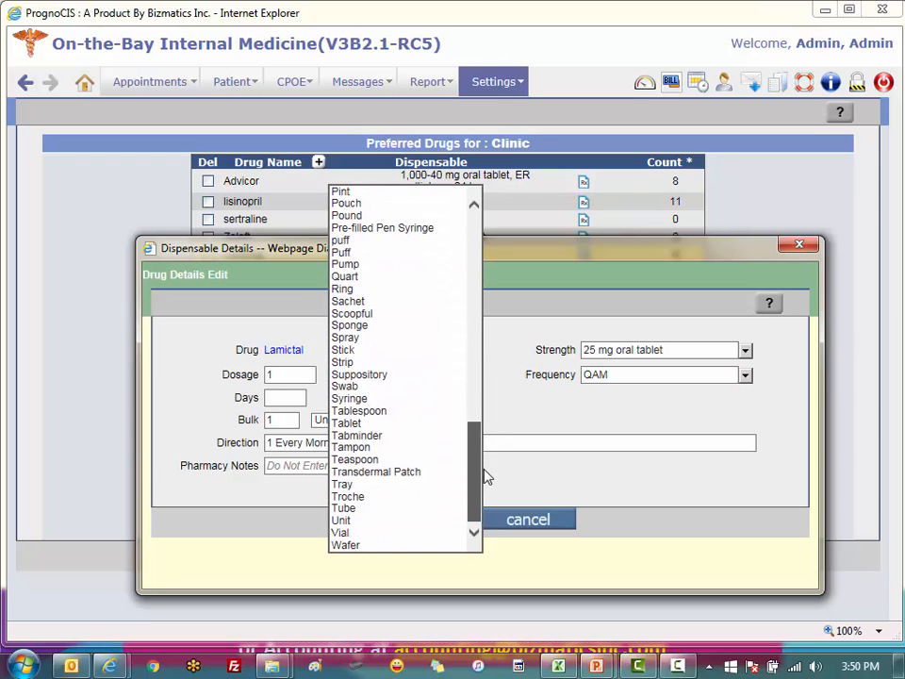
click(366, 429)
key(Tab)
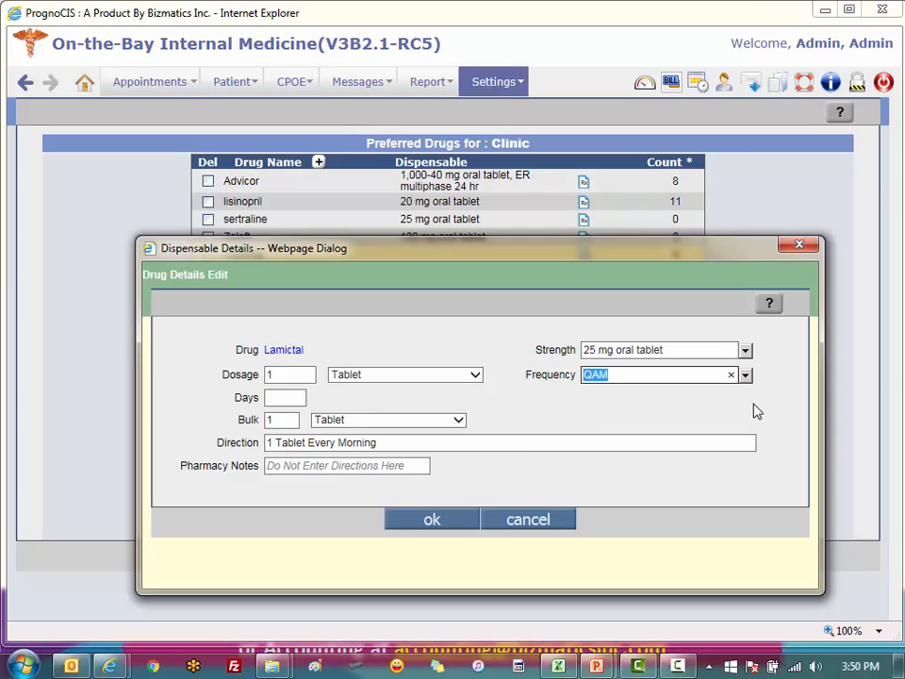
- Set Lamictal's frequency to QD and its days to 30, and accept the drug details
text(qd)
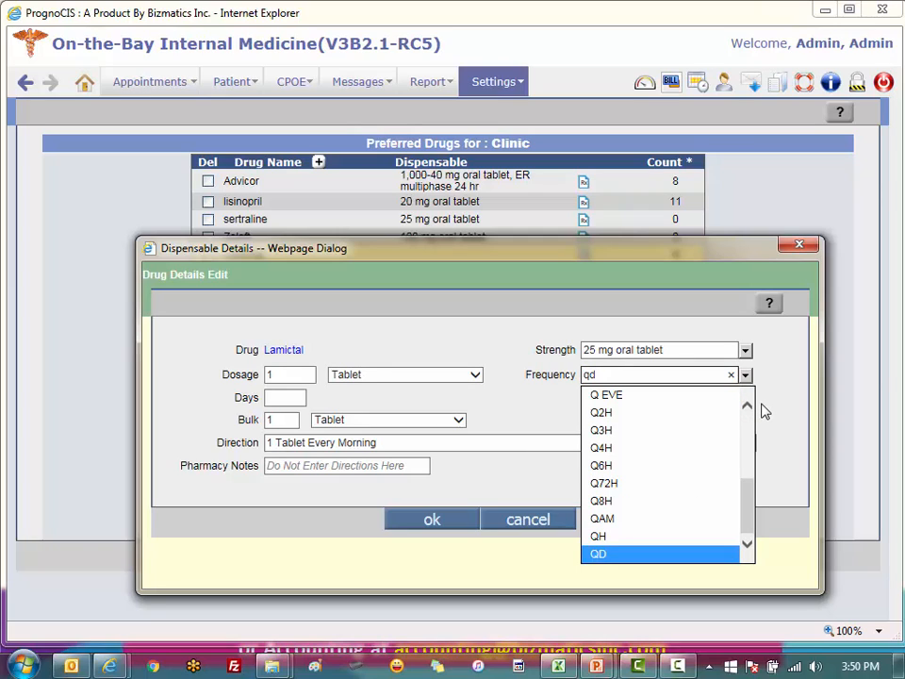
key(Tab)
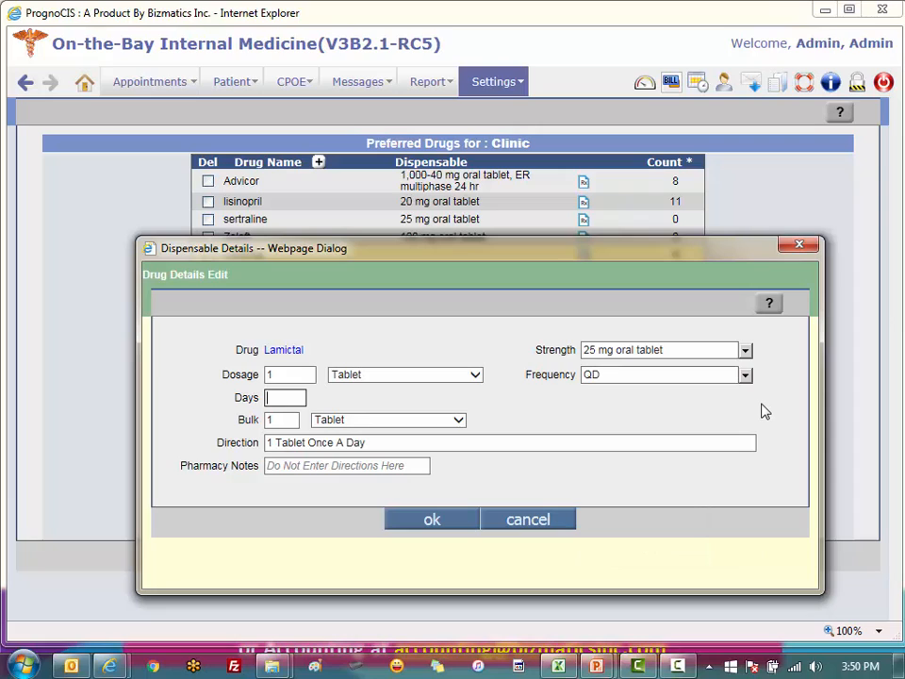
text(30)
click(439, 524)
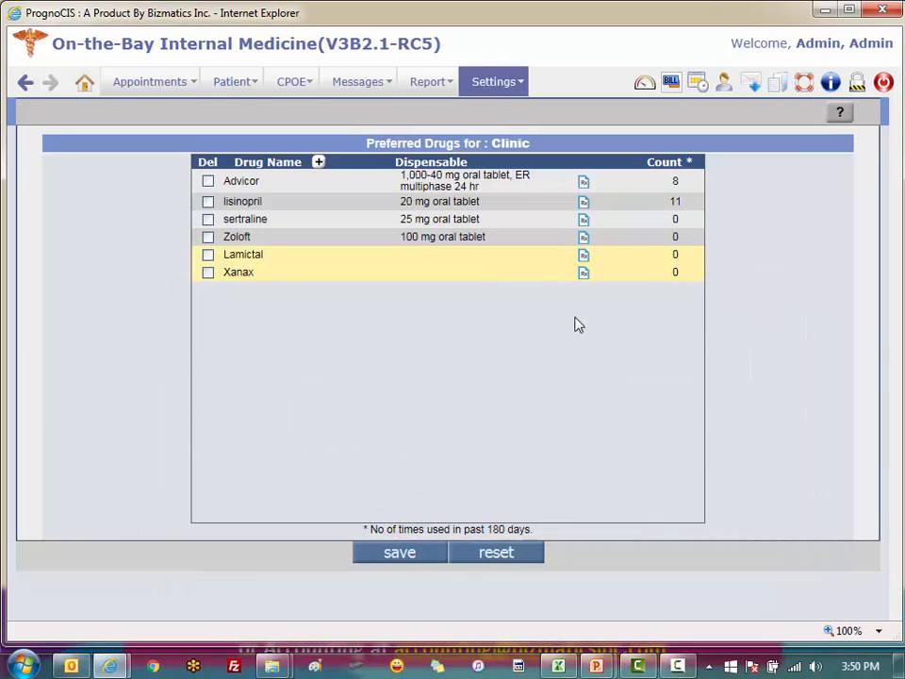
- Set the days to 30 in Xanax's dispensable details, accept them and save the clinic's preferred drugs list
click(584, 274)
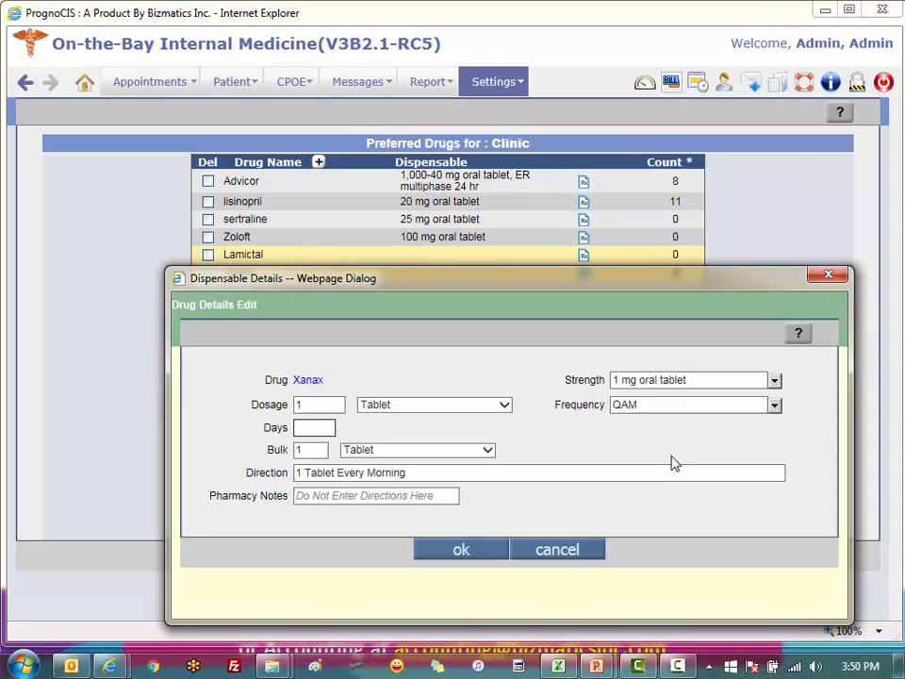
text(30)
click(465, 550)
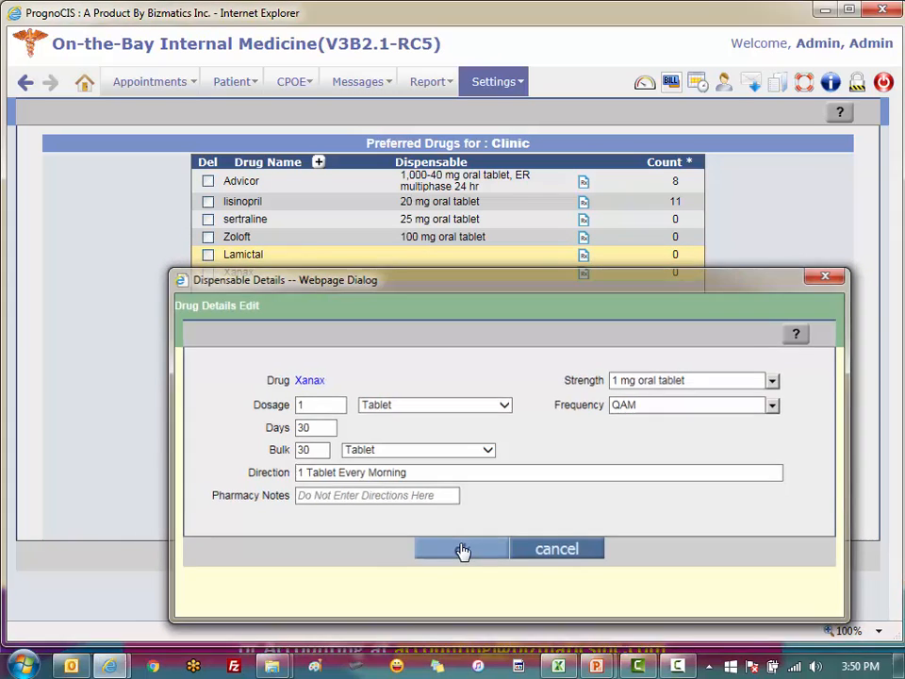
click(424, 556)
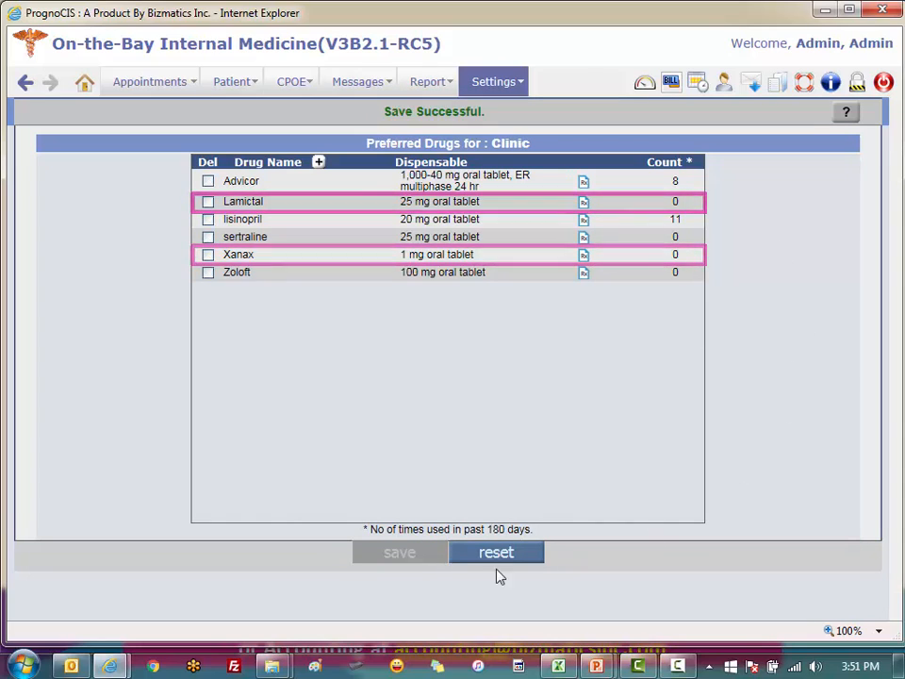
- Open the provider's preferred drugs list from the provider's own preferences and look through its entries
click(119, 603)
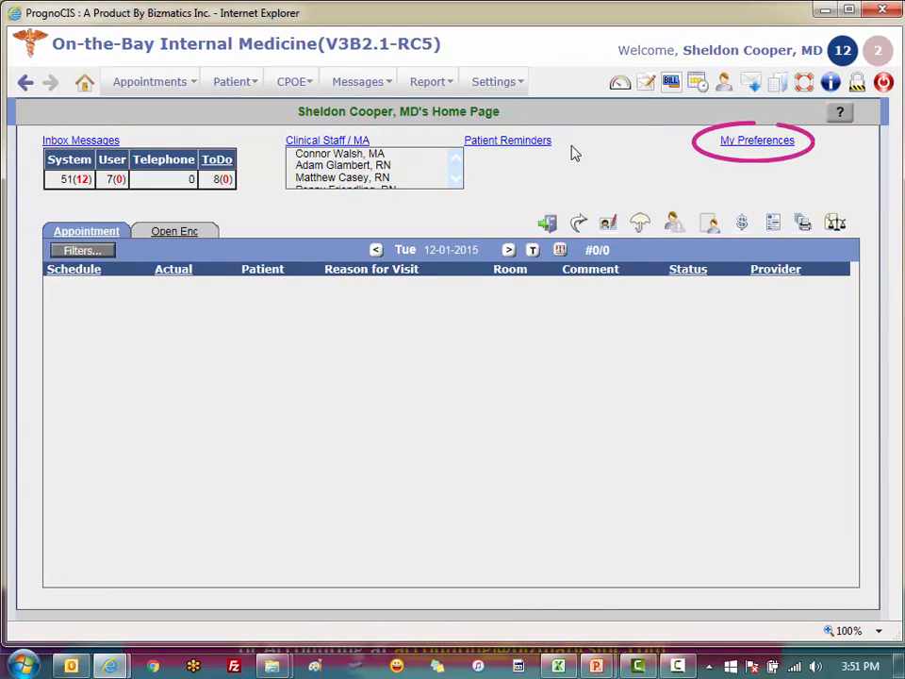
click(735, 145)
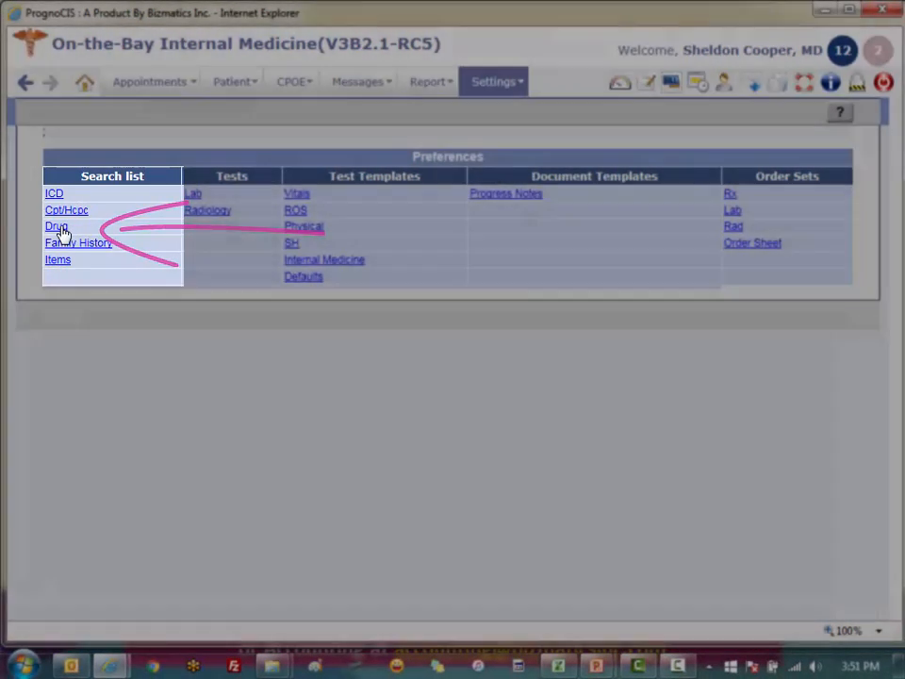
click(59, 229)
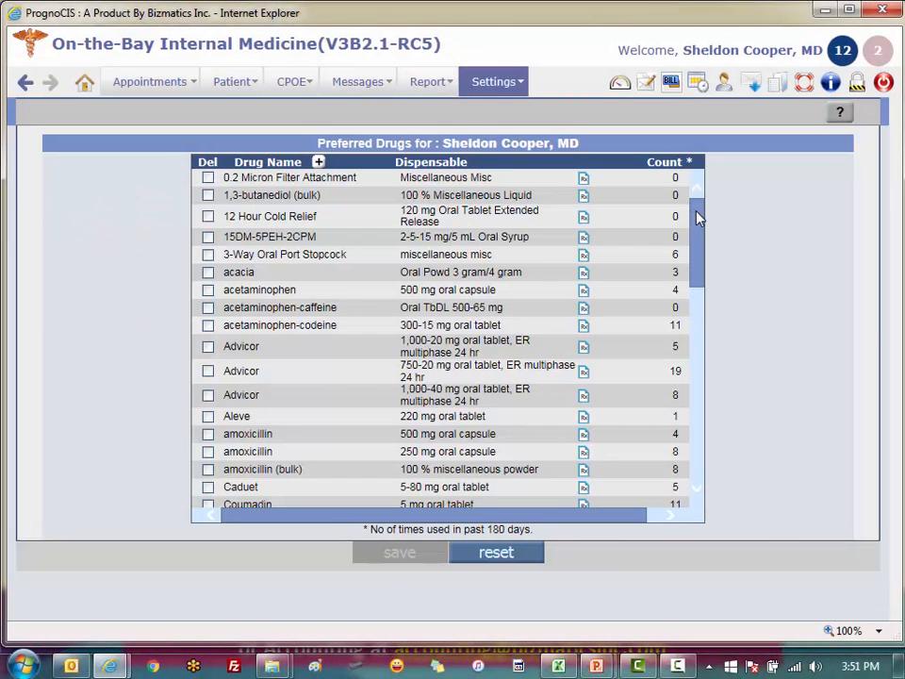
drag(698, 218, 701, 468)
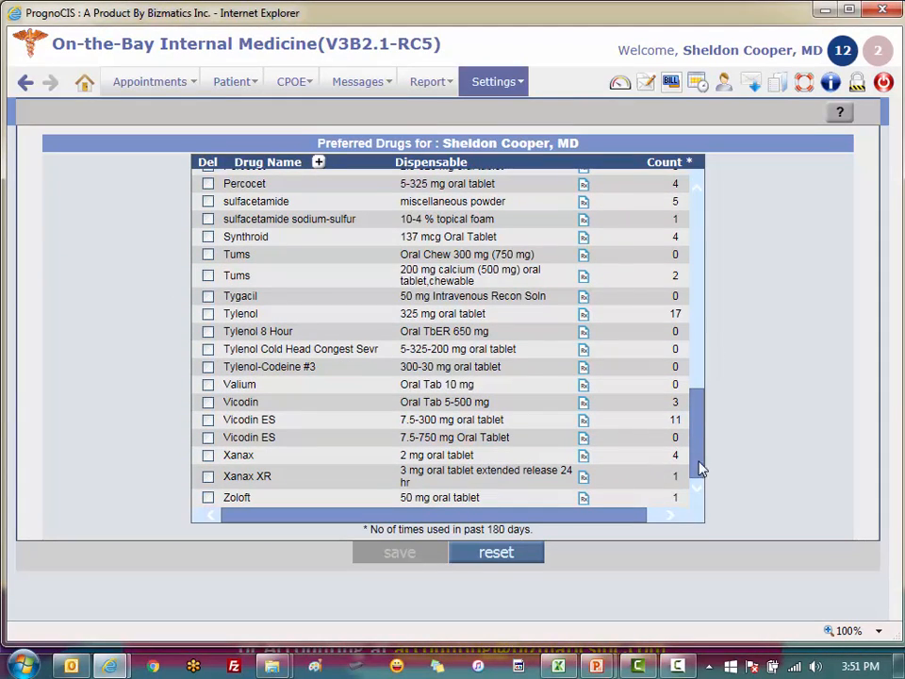
drag(703, 421, 698, 196)
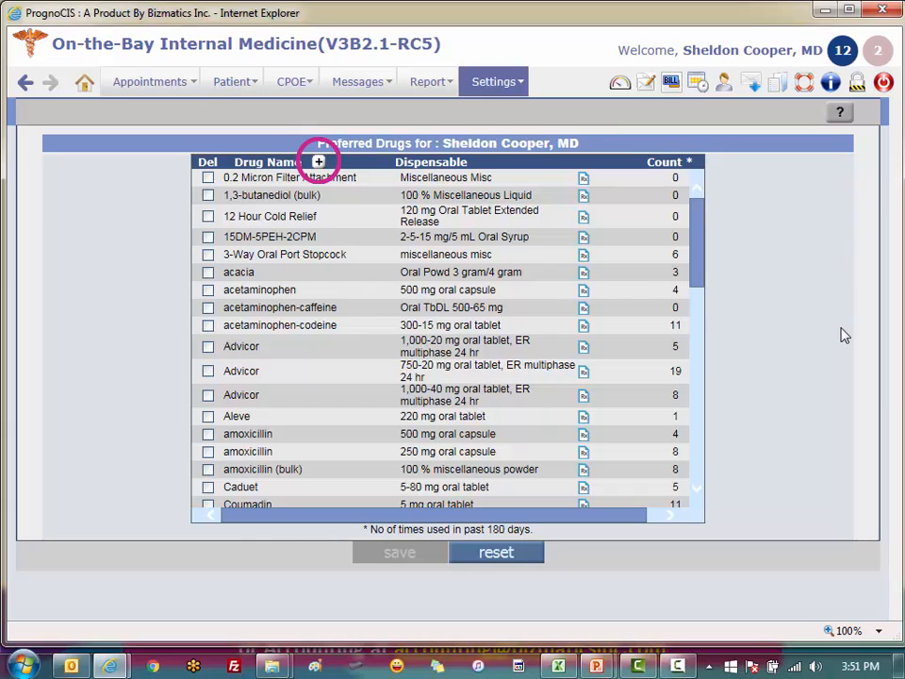
- Add carbinox-pseudoeph-hydrocod to the provider's preferred drugs, view its dispensable details and cancel without saving
click(318, 164)
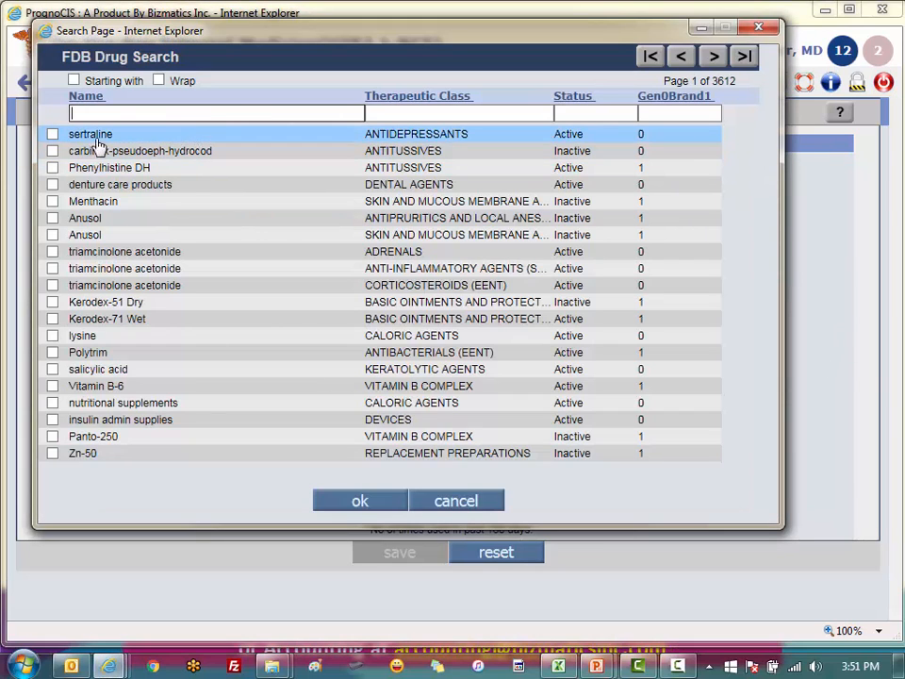
click(53, 151)
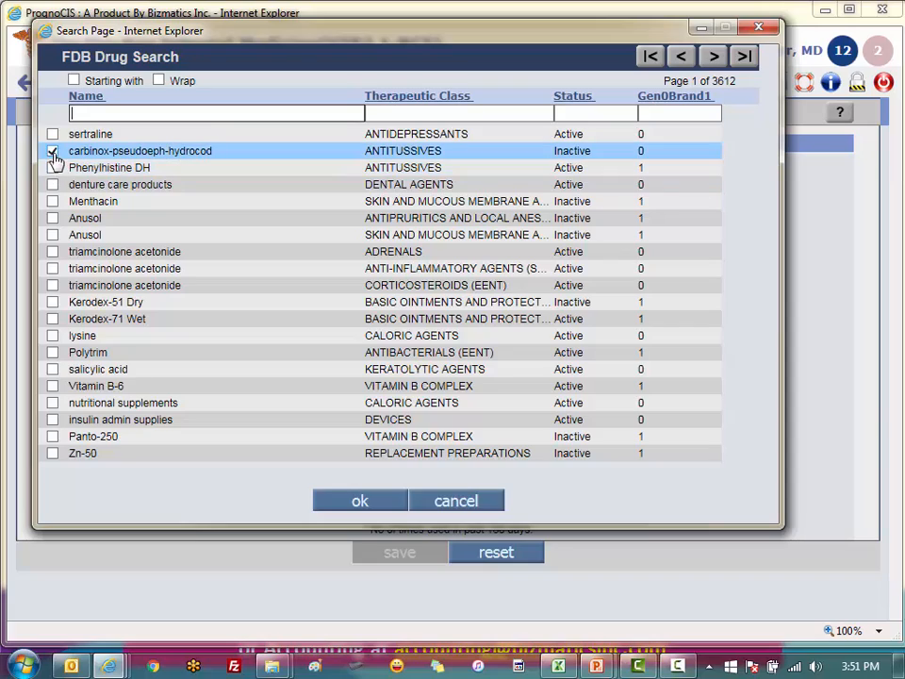
click(362, 503)
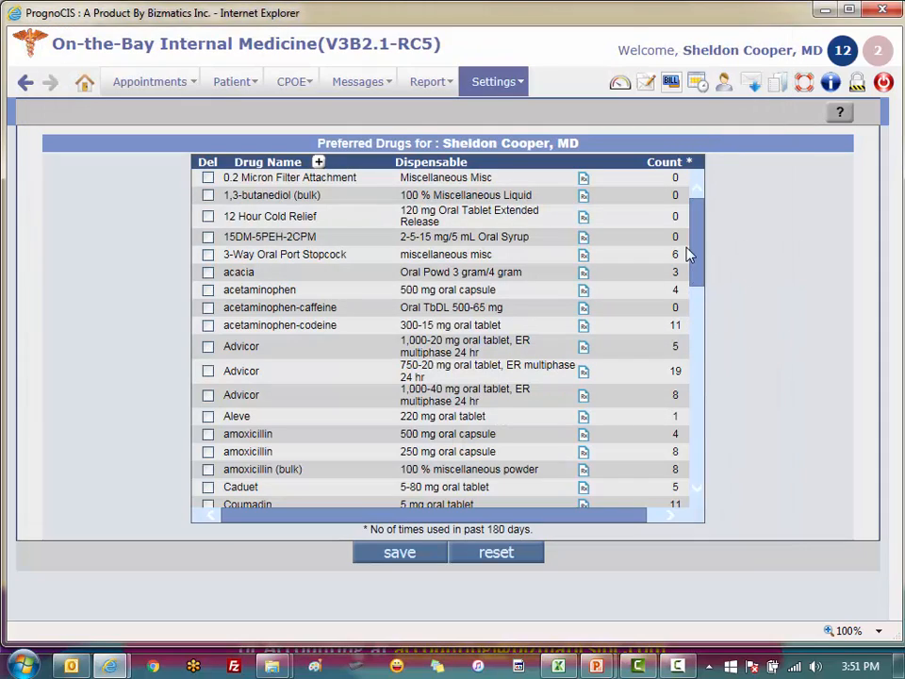
drag(693, 231, 702, 499)
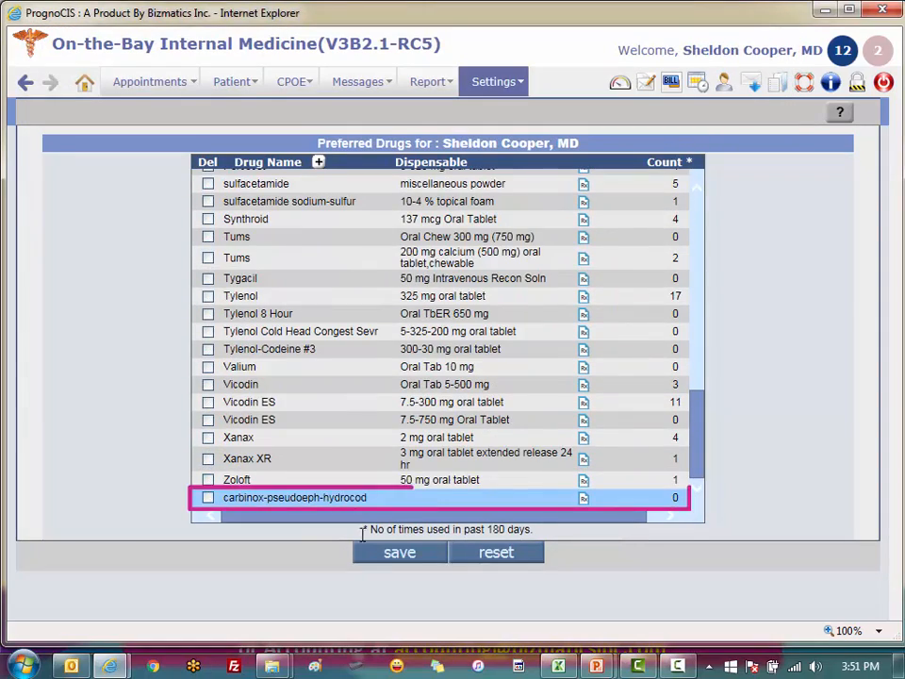
click(583, 501)
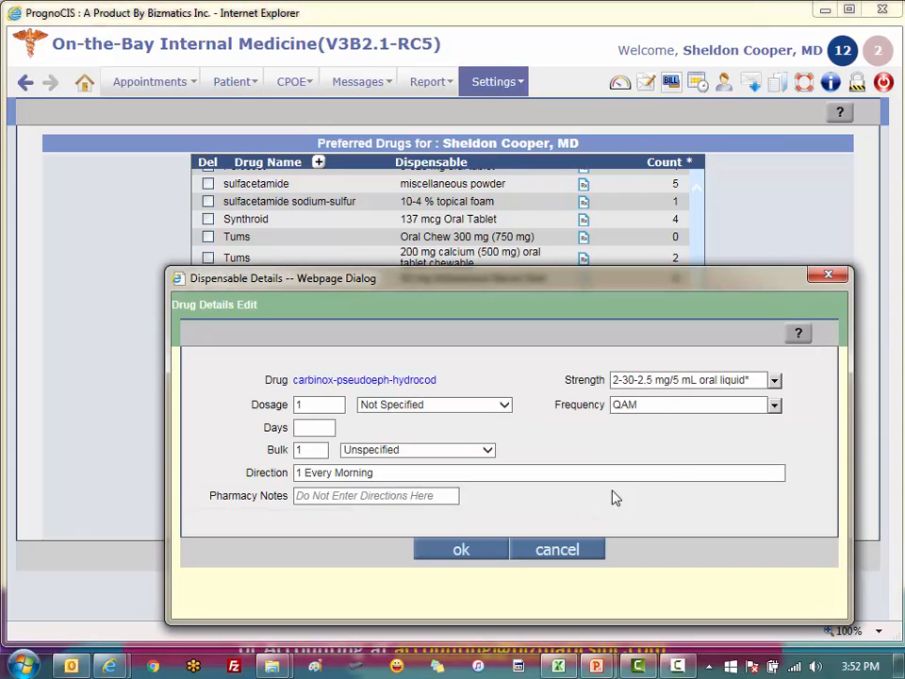
click(557, 550)
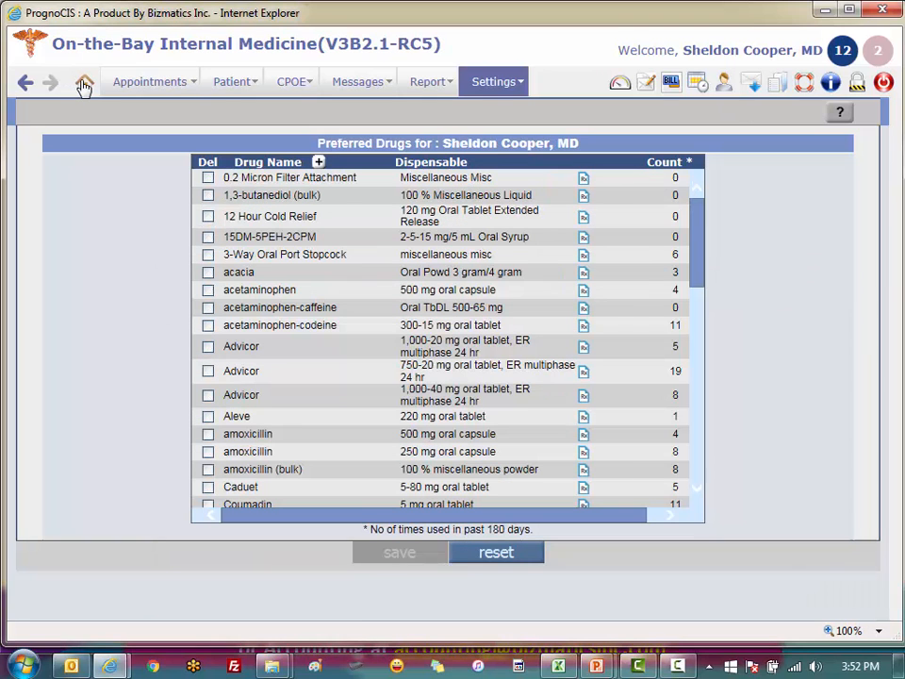
- Open the new-patient laryngitis encounter dated 11-19-2015 from the provider's open encounters and go to its prescription page
click(84, 83)
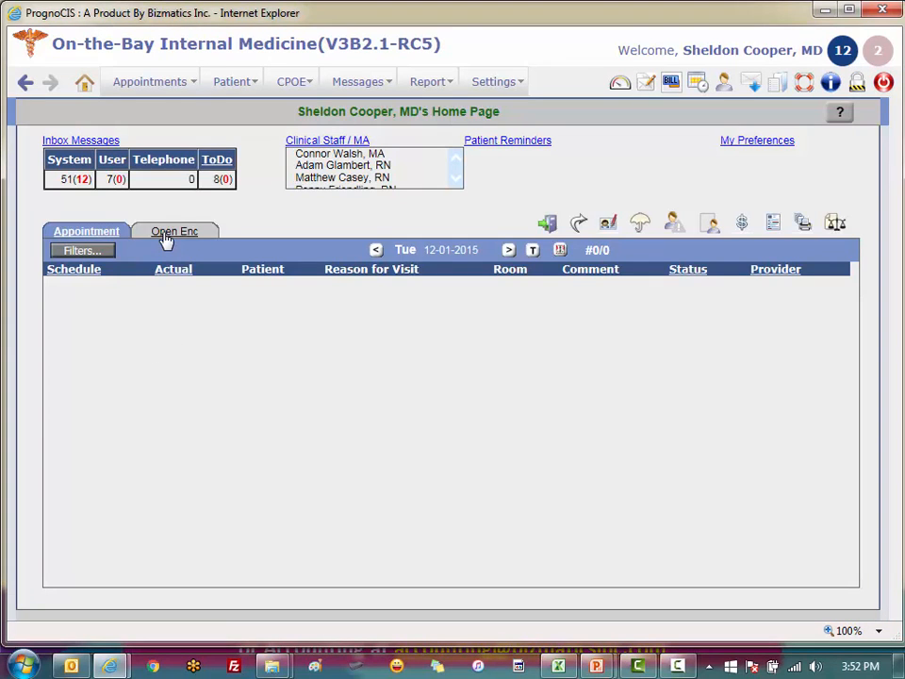
click(170, 232)
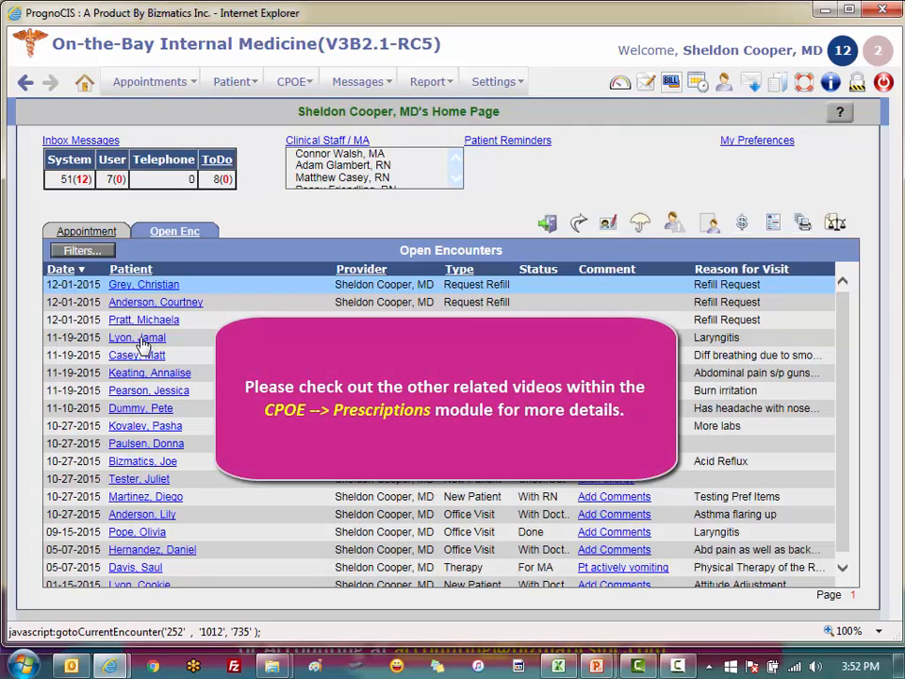
click(140, 340)
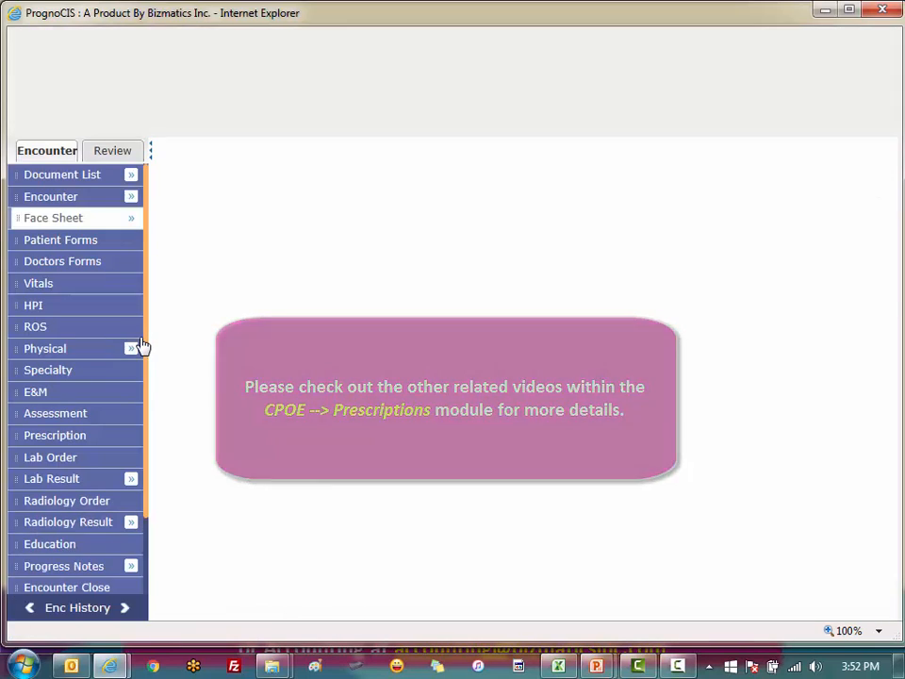
click(67, 437)
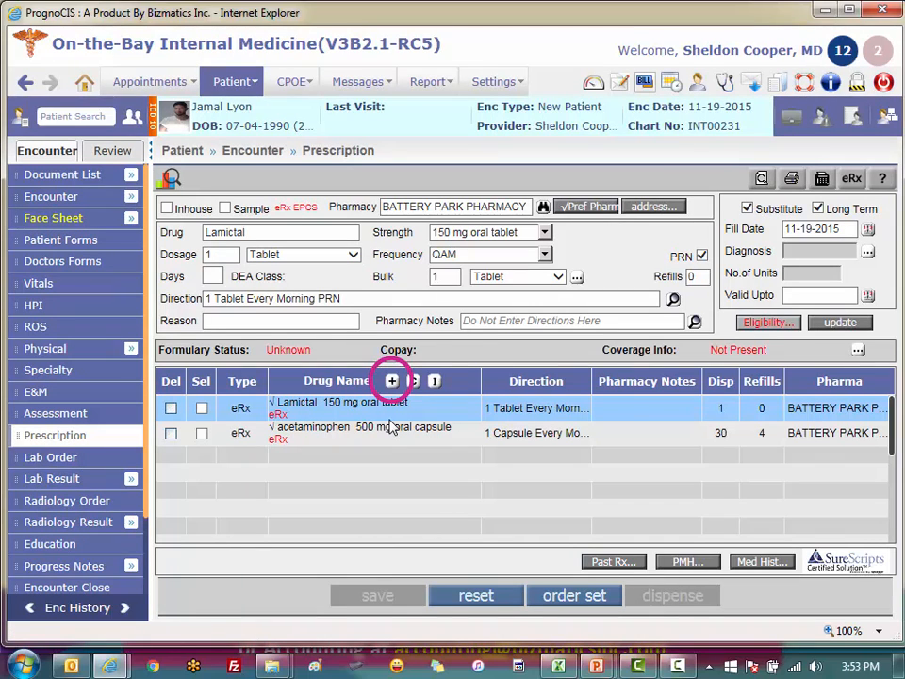
- Open the drug search for the prescription and switch it from preferred drugs to all codes
click(393, 382)
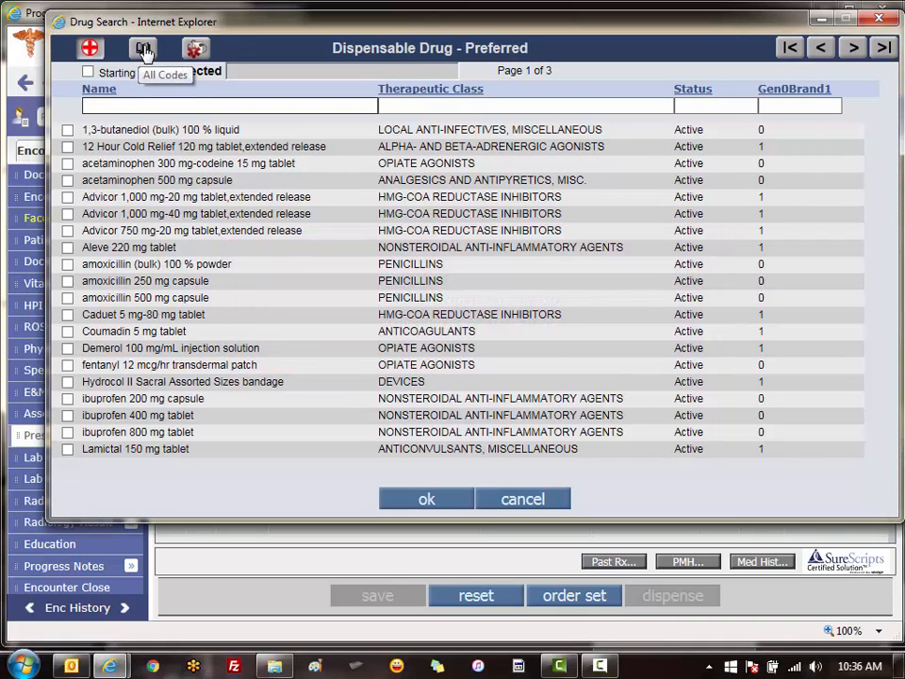
click(144, 49)
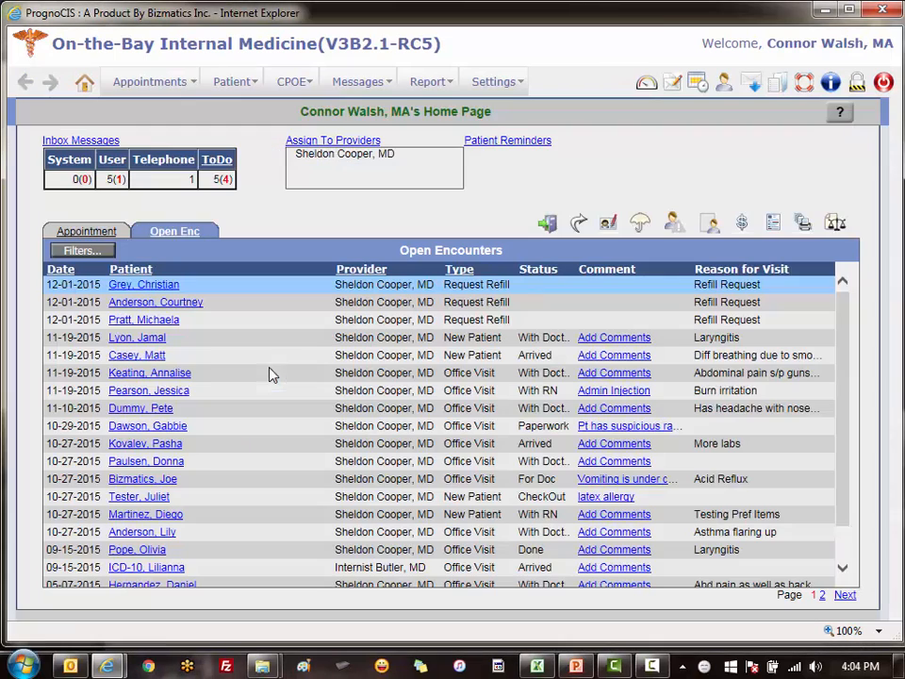
- Open the new-patient laryngitis encounter dated 11-19-2015 from the medical assistant's open encounters and bring up the drug search for its prescription
click(146, 345)
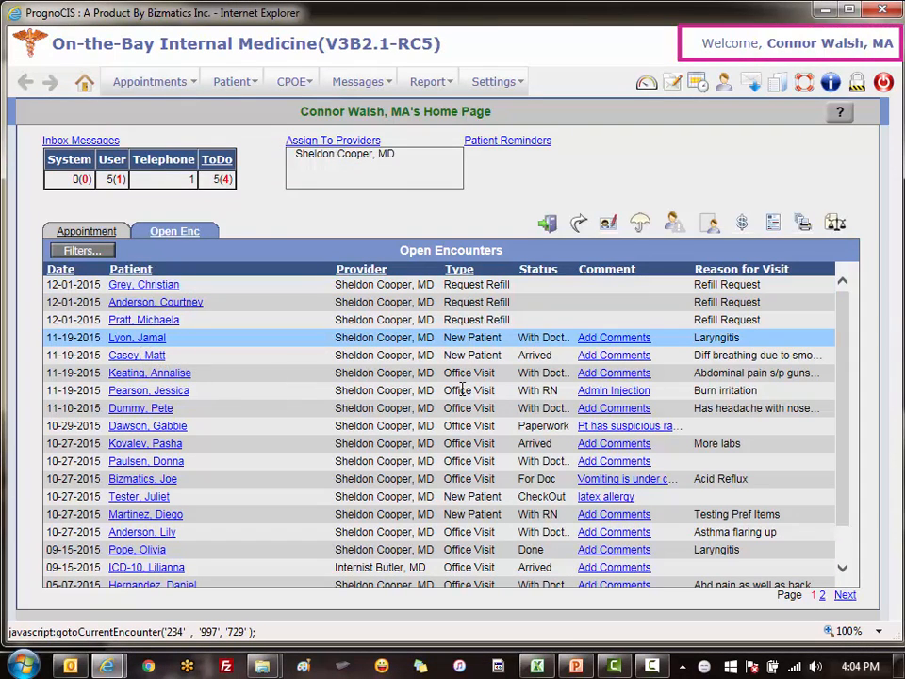
click(640, 223)
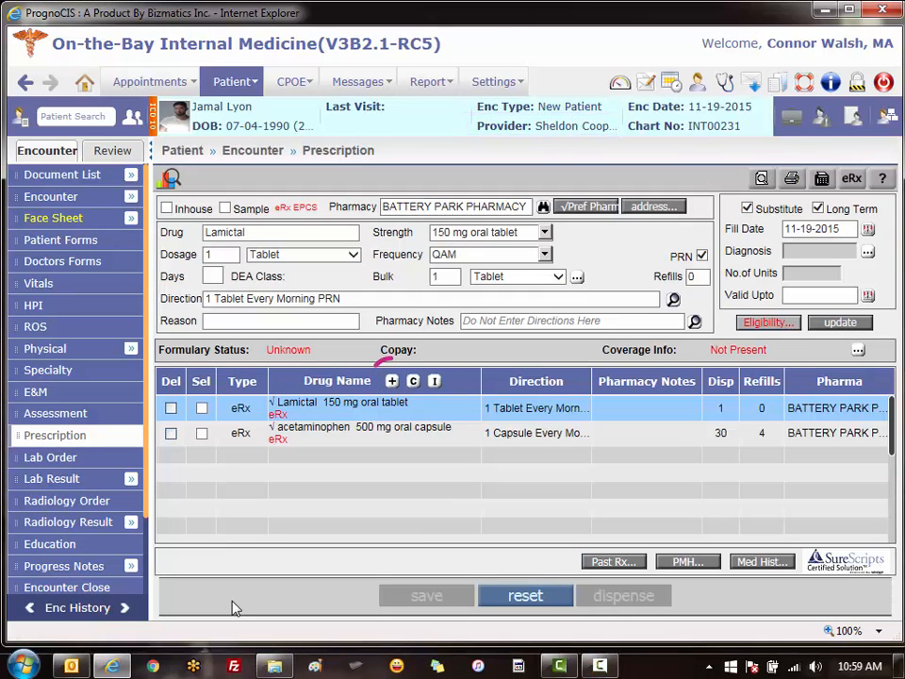
click(392, 381)
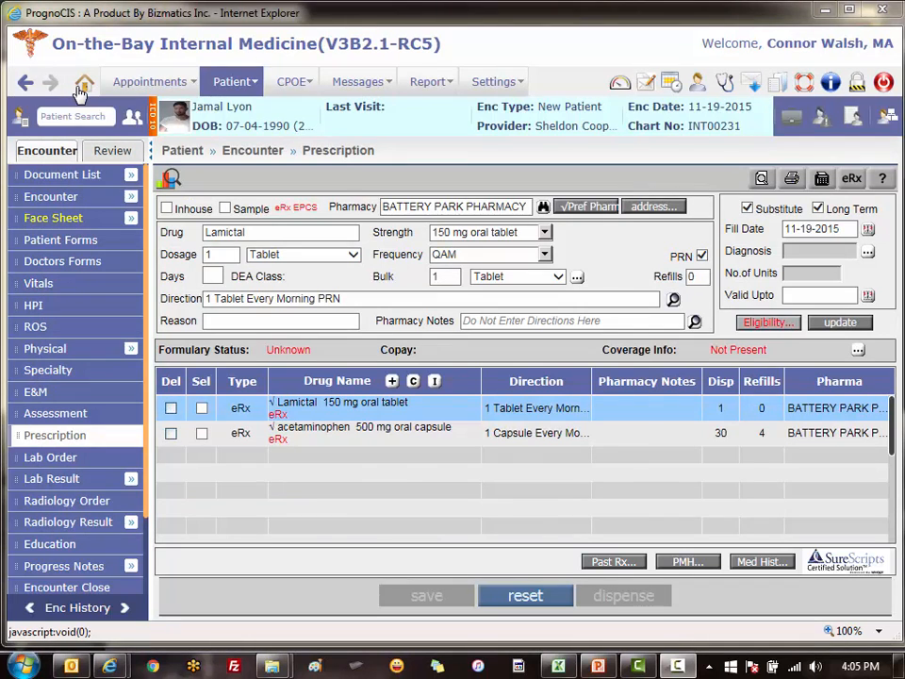
- Return to the open encounters, open the other provider's office visit dated 09-15-2015 and bring up the preferred drug search for its prescription
click(82, 89)
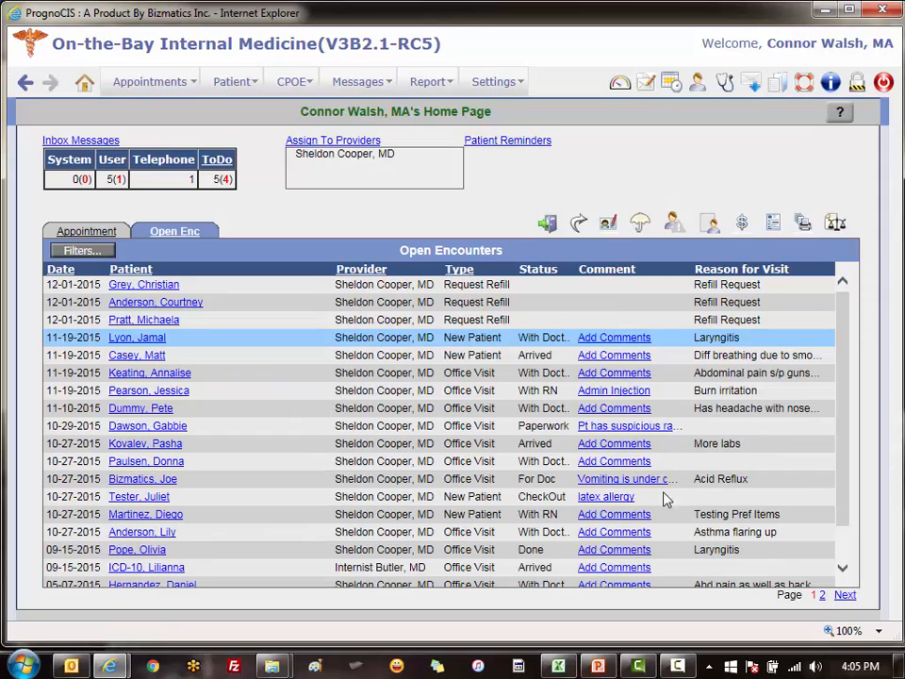
click(141, 571)
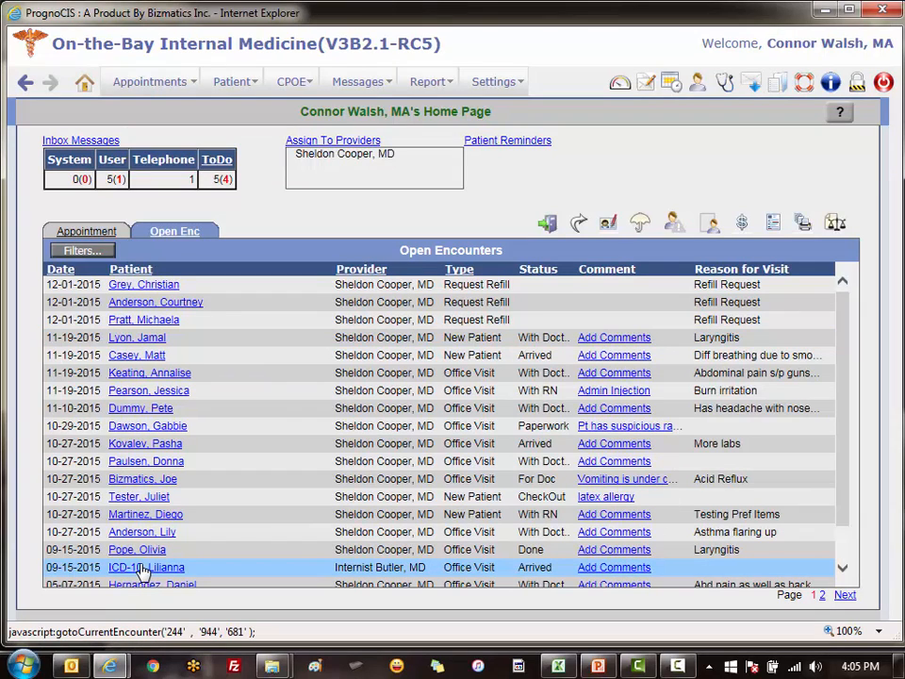
click(142, 571)
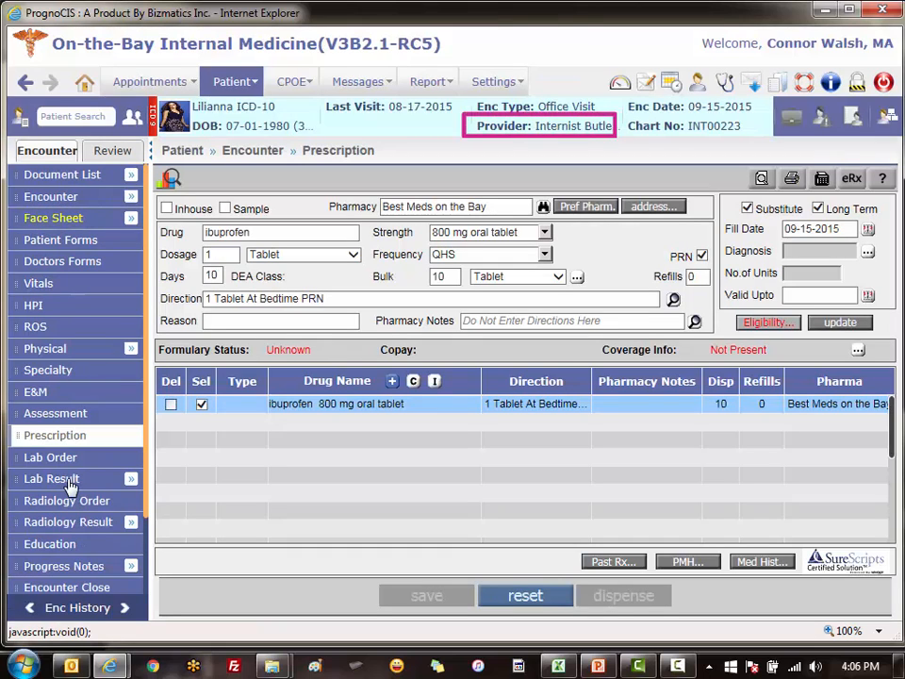
click(393, 381)
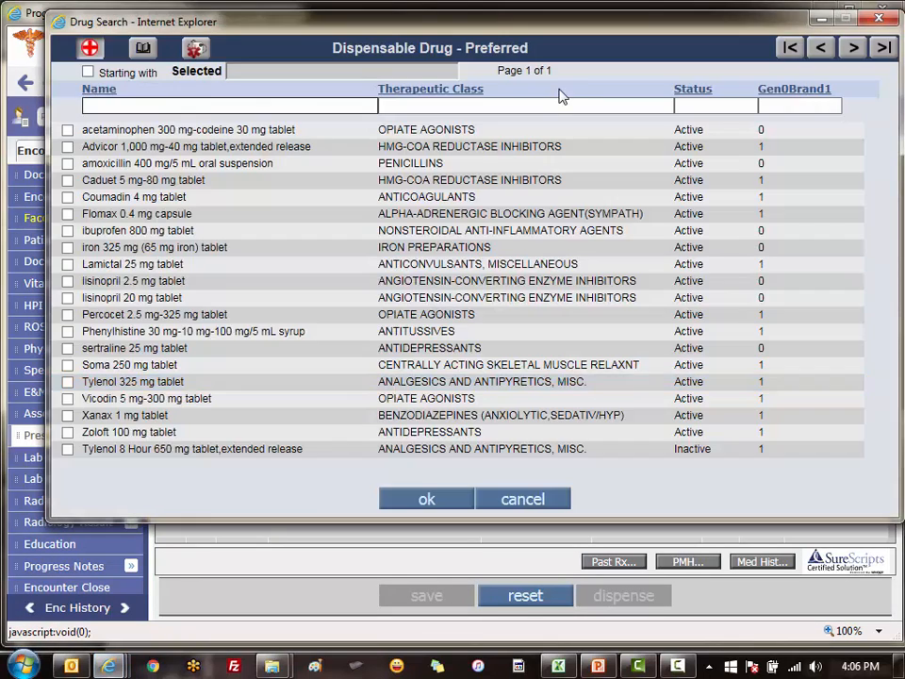